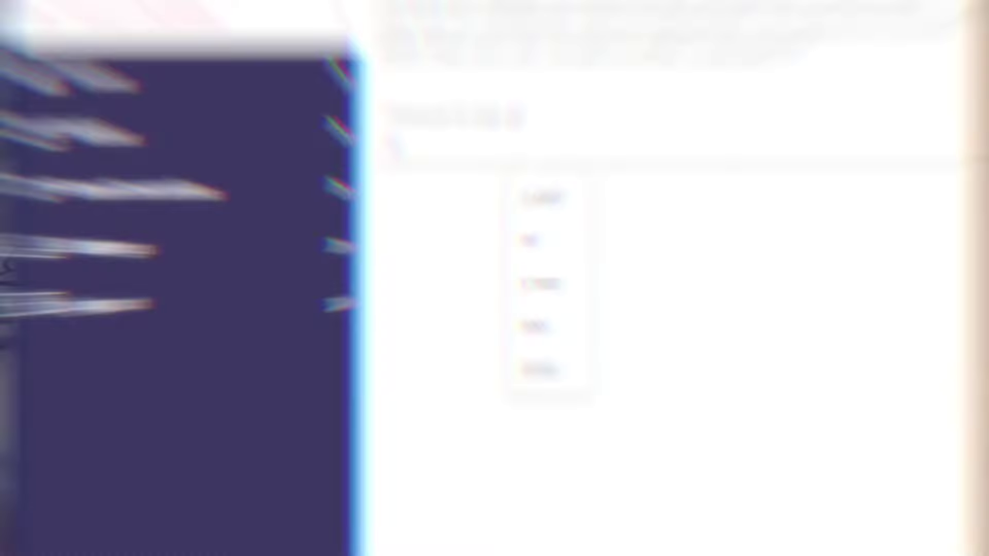
Enter a card top-up amount of 1,000 NZD and check its card processing fee on the confirmation page
text(000)
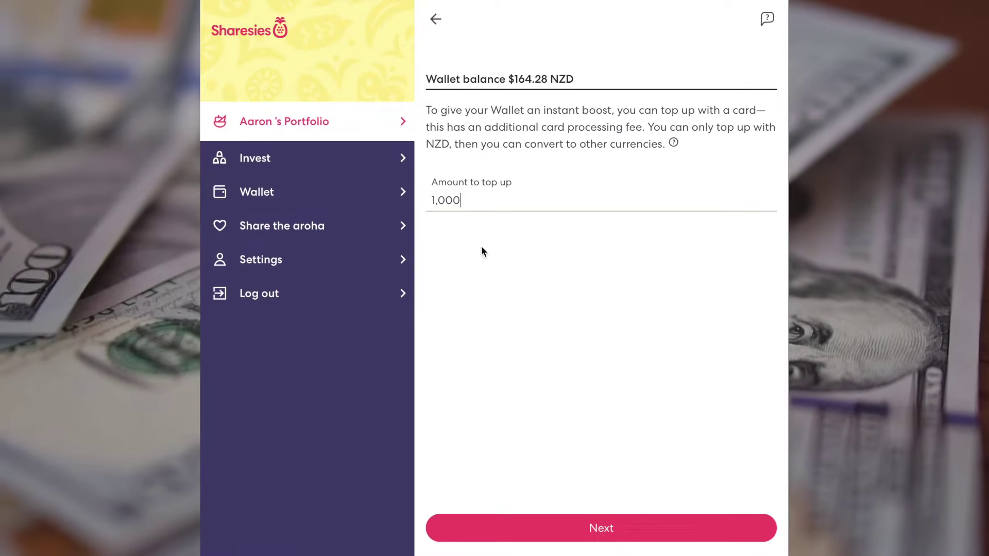
click(556, 538)
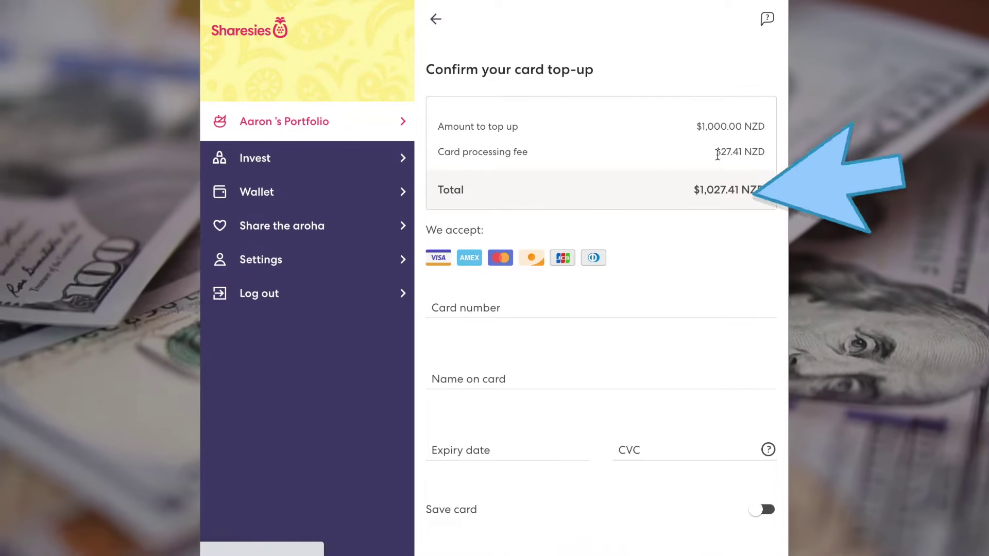
drag(716, 152, 765, 153)
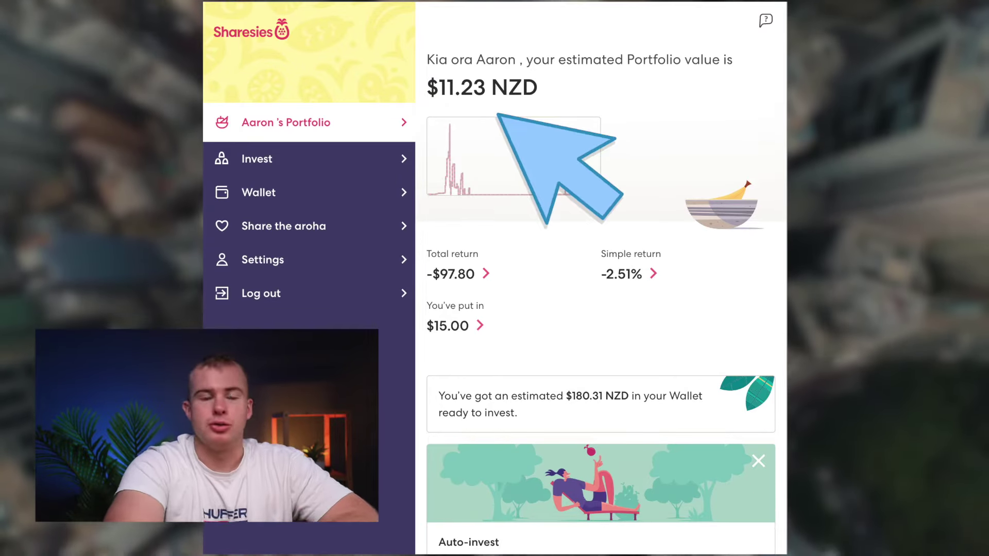
Look over the portfolio overview and open the searchable list of all investments
scroll(538, 332, down, 6)
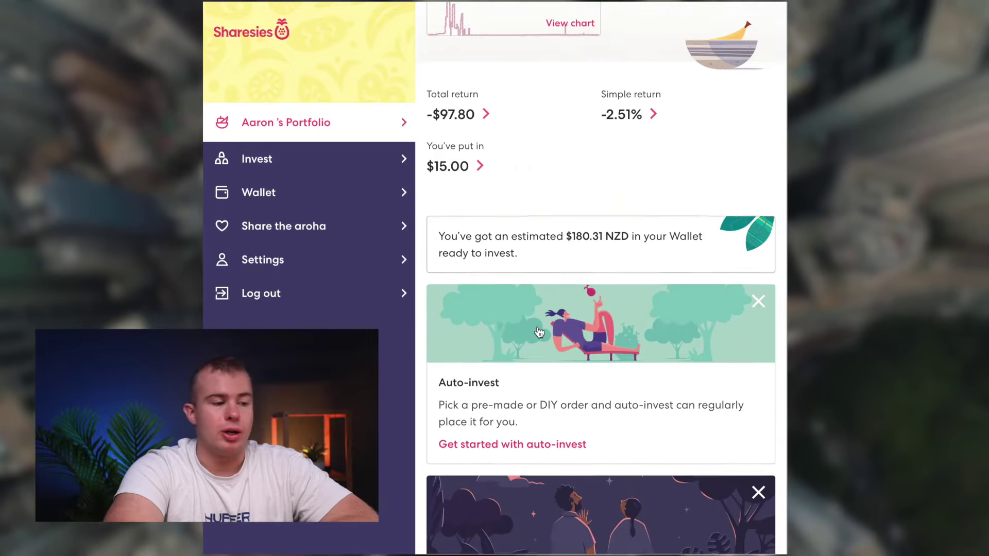
scroll(539, 331, up, 8)
scroll(538, 331, down, 1)
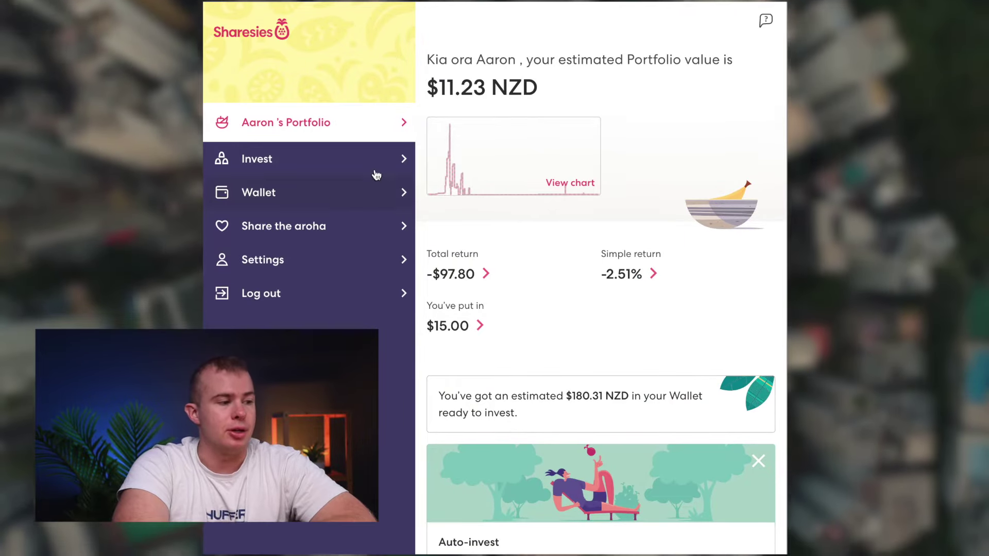
click(295, 164)
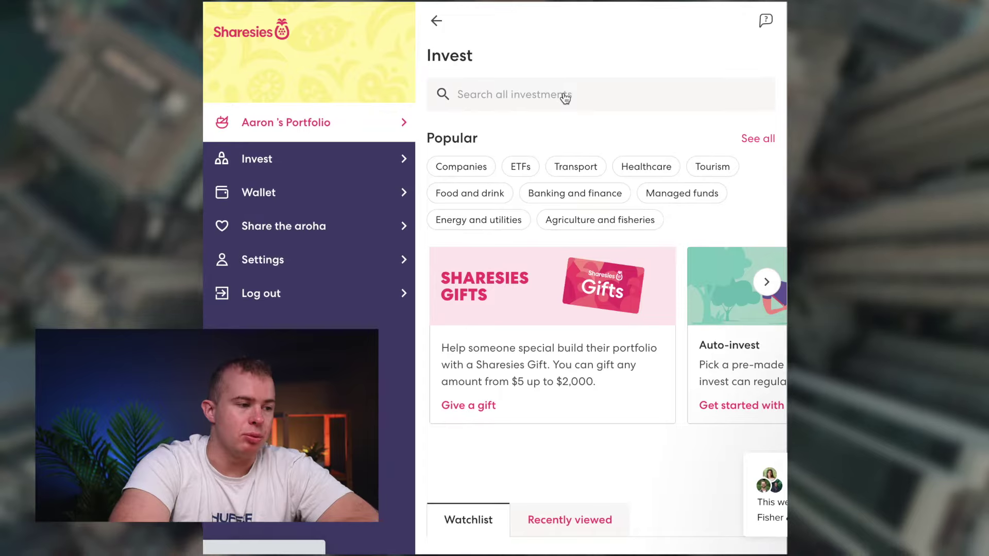
click(565, 96)
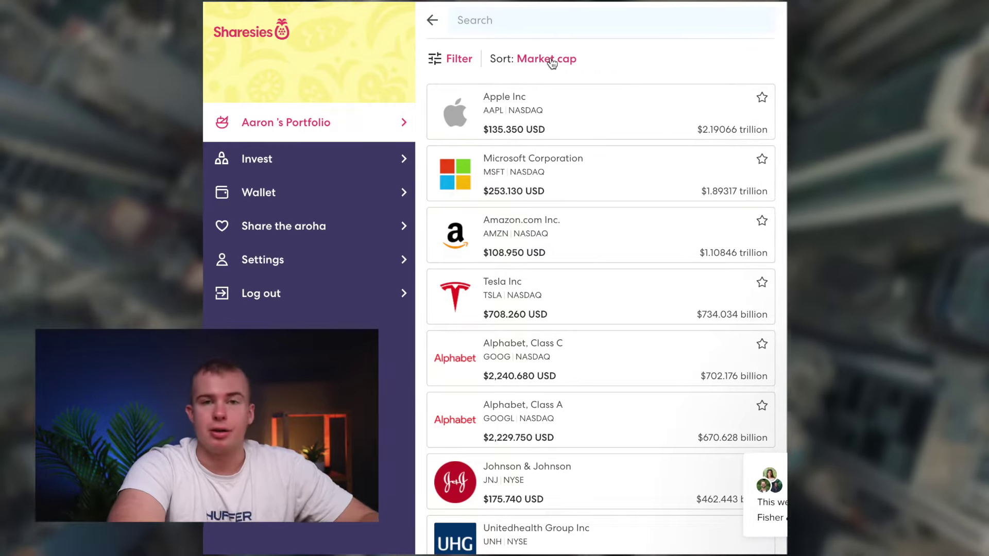
Sort the investment list by highest annual dividends and restore the market cap order
click(550, 58)
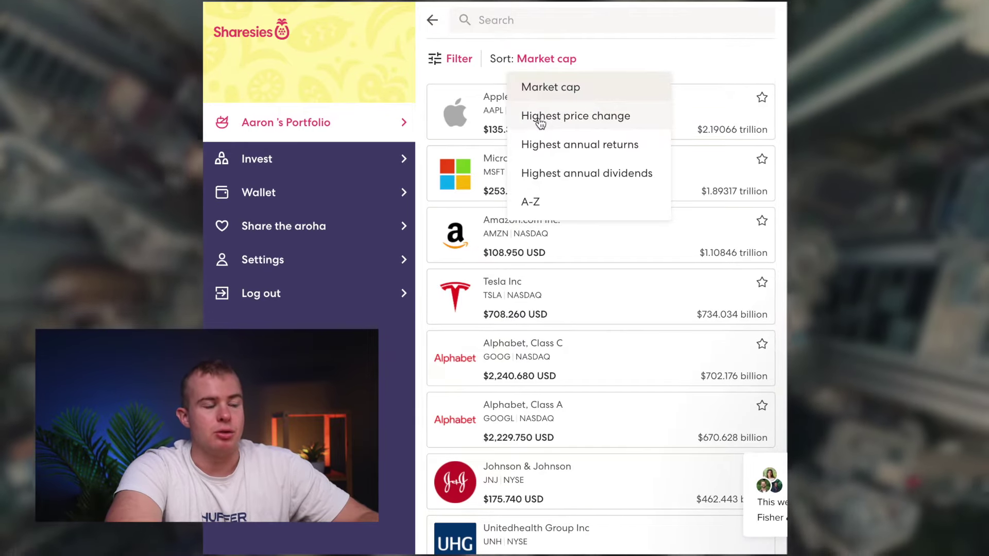
click(545, 174)
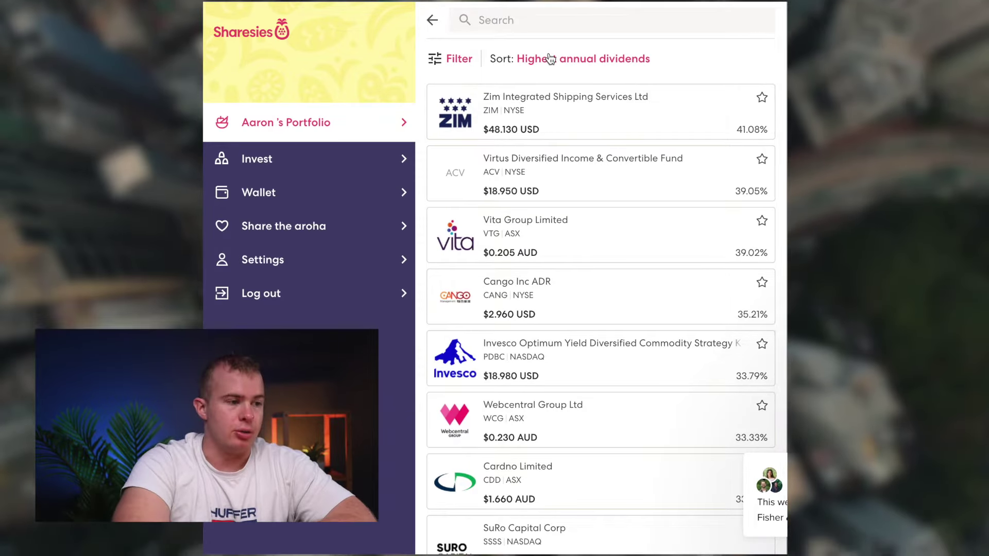
click(551, 59)
click(545, 86)
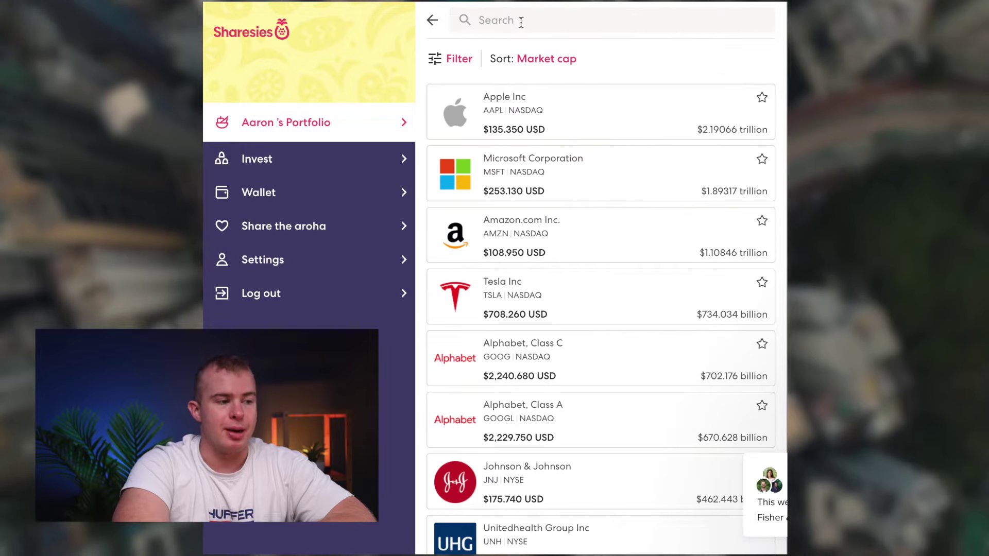
Search the investments for "apple" and open the Apple Inc (AAPL, NASDAQ) page
click(521, 22)
text(ap)
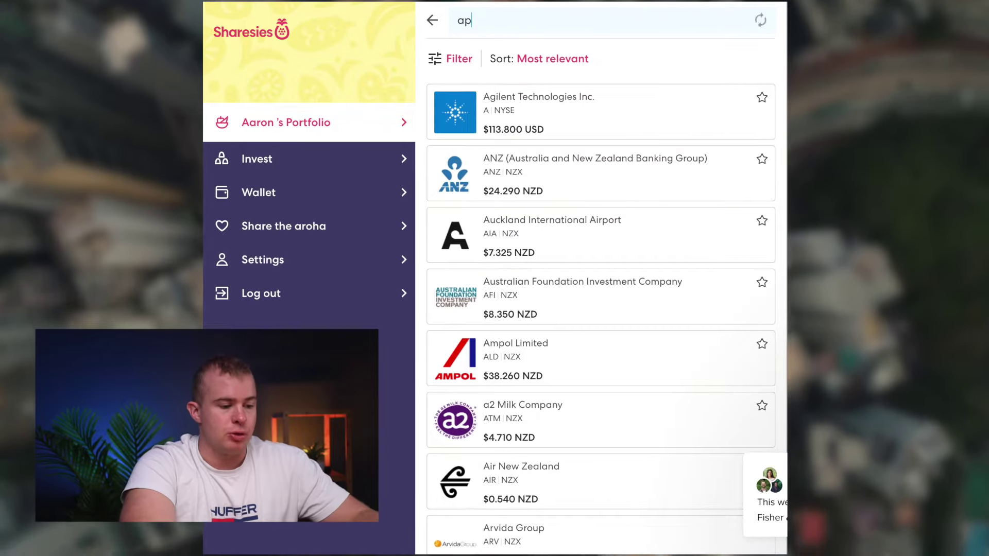
text(ple)
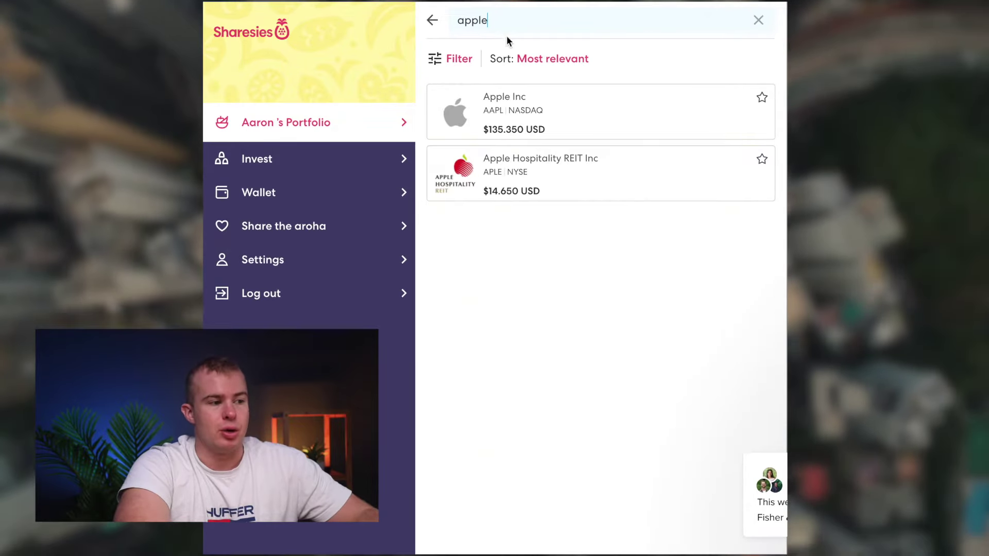
click(488, 117)
Examine Apple Inc's price history over one week, three months and five years, along with its stats
scroll(607, 186, down, 1)
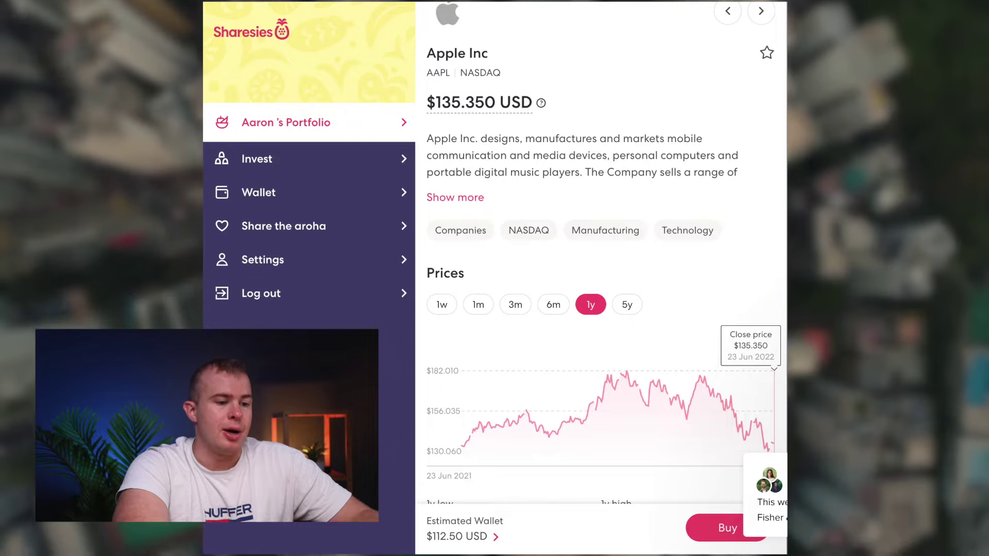
scroll(600, 278, down, 2)
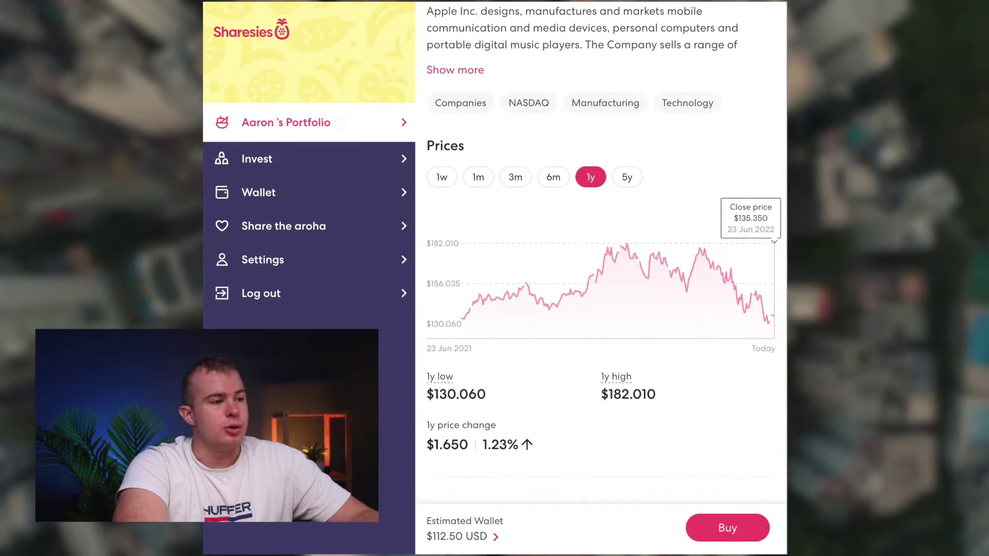
scroll(601, 278, down, 1)
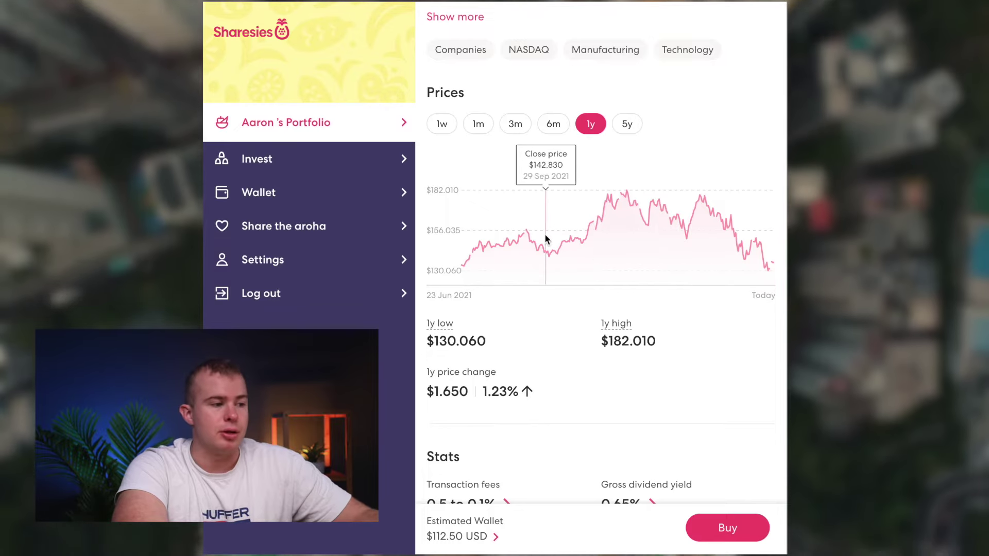
click(441, 125)
click(520, 129)
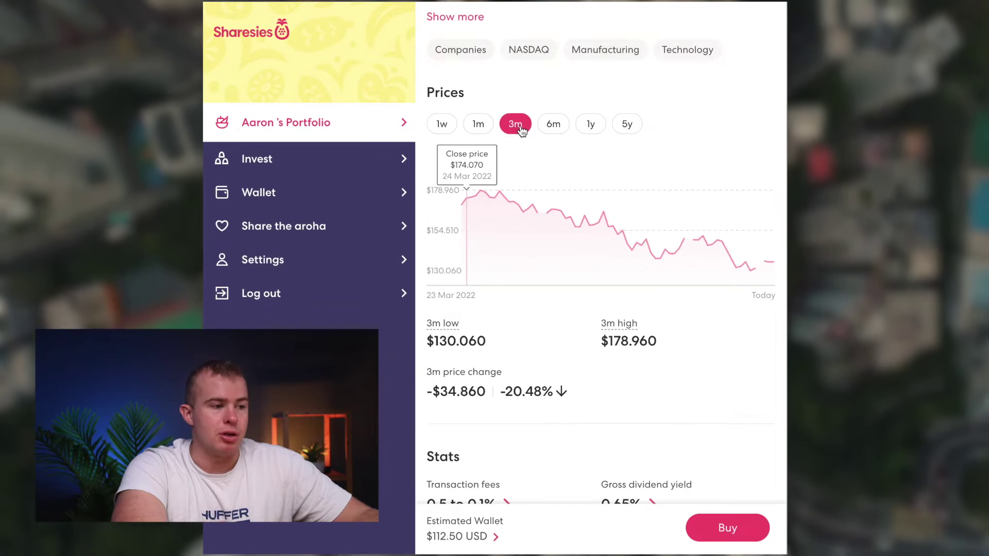
click(627, 125)
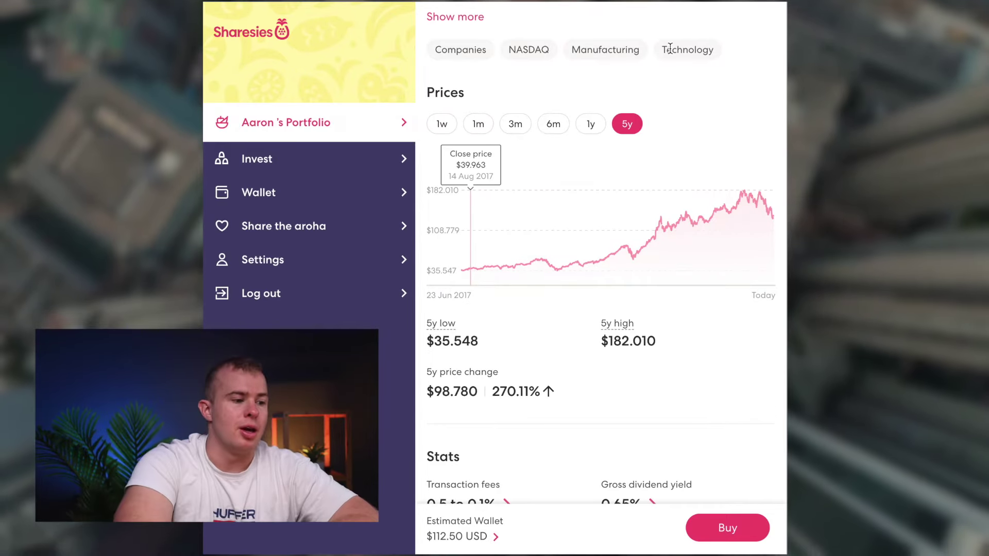
scroll(732, 329, down, 2)
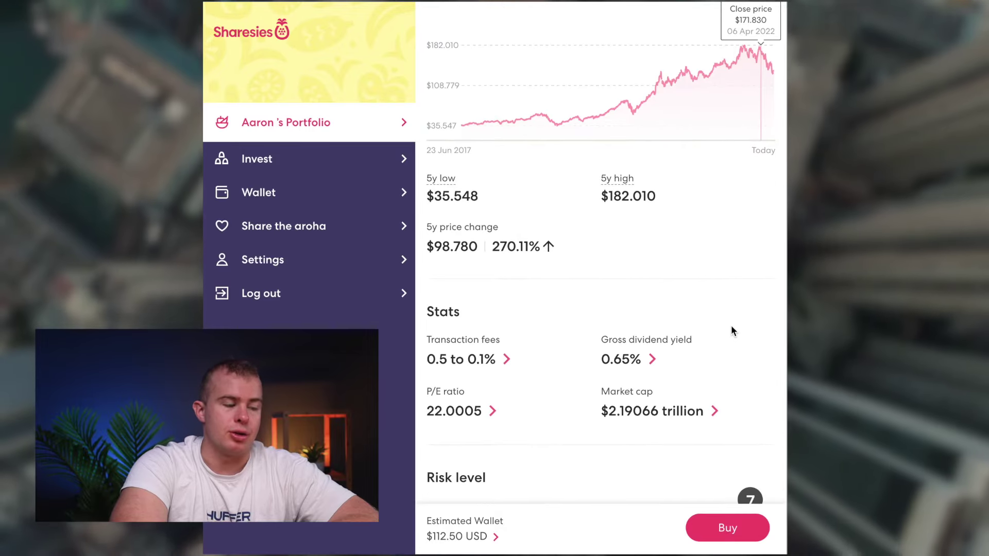
scroll(732, 328, down, 3)
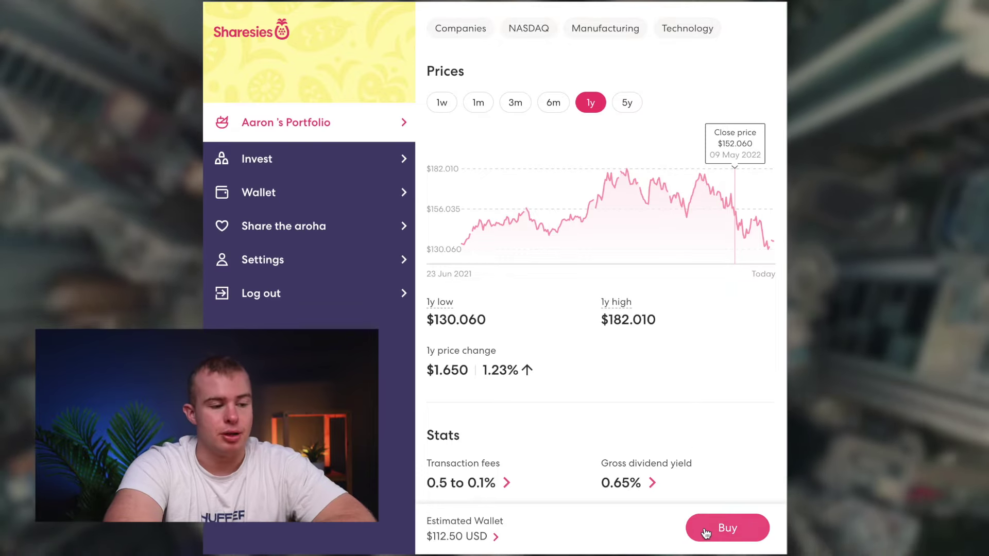
View the order types available for buying Apple Inc and return to the start of its investment page
click(709, 533)
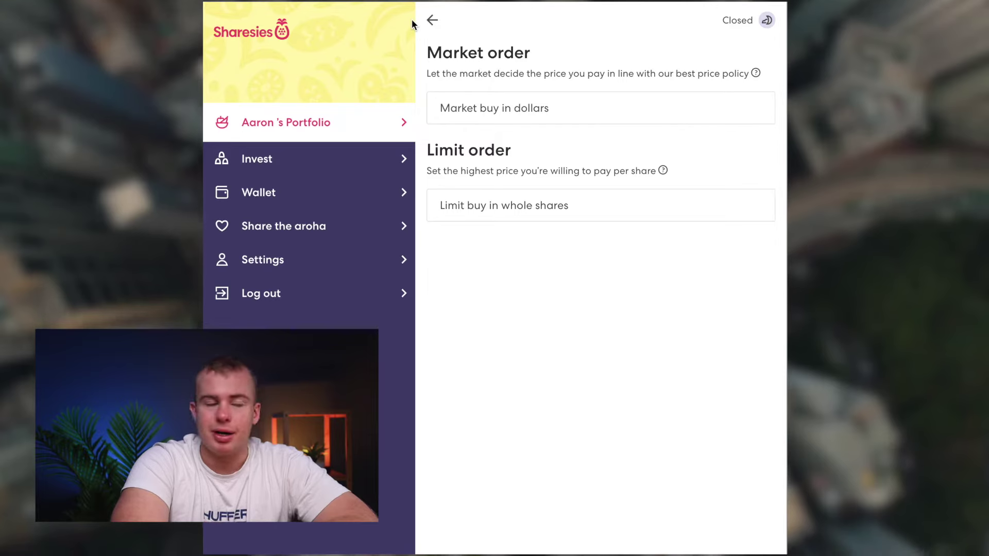
click(432, 20)
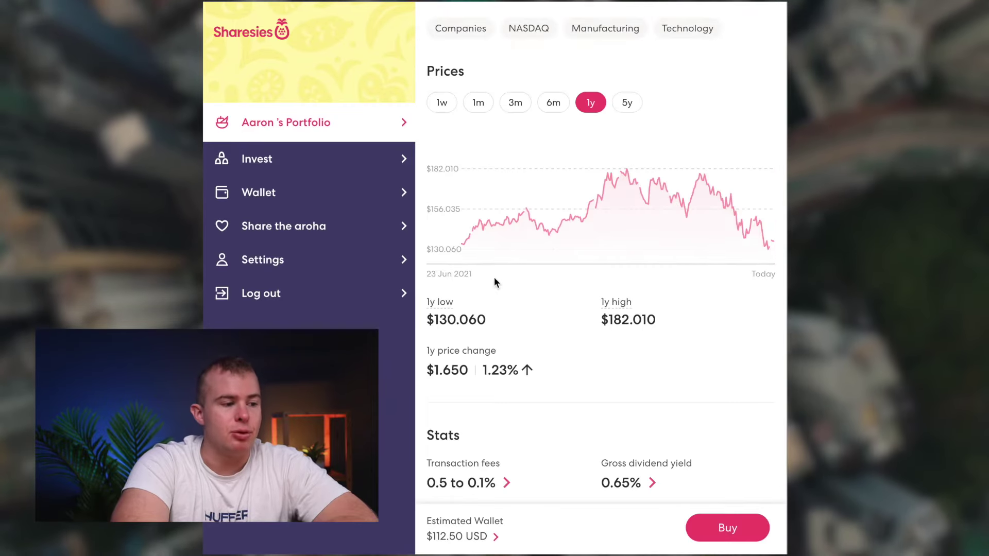
scroll(497, 294, up, 5)
mouse_move(494, 162)
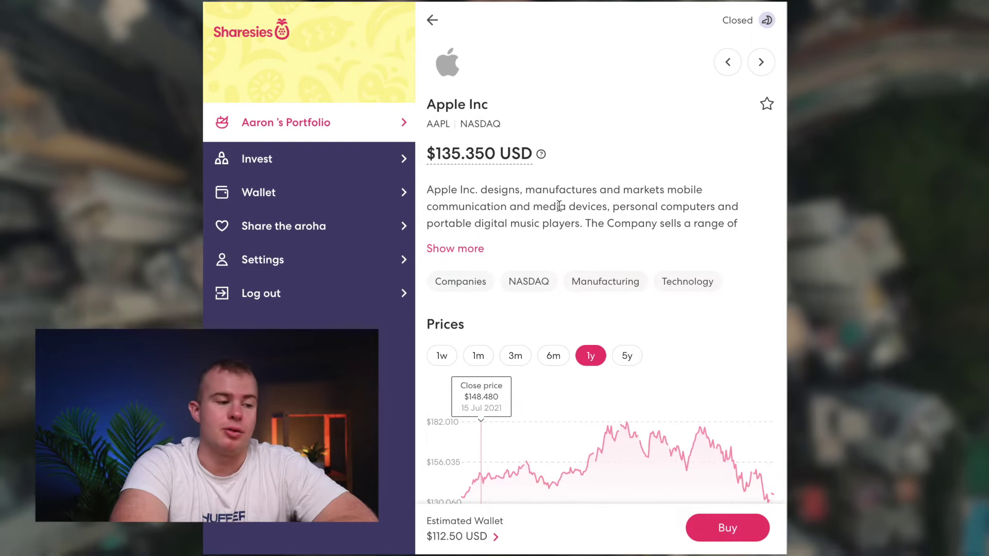
Try a limit buy in whole shares of Apple Inc with a highest price of 170 USD per share
click(717, 536)
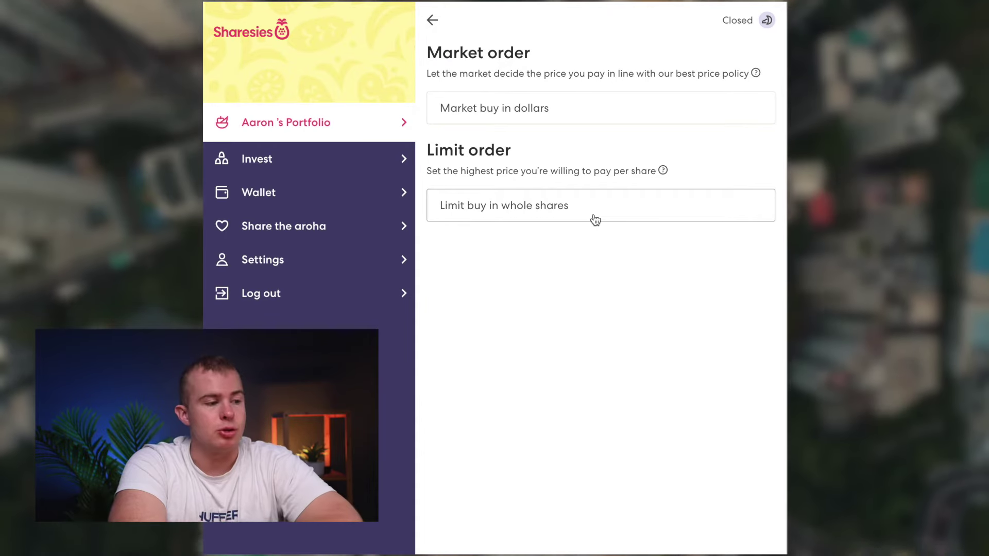
click(595, 220)
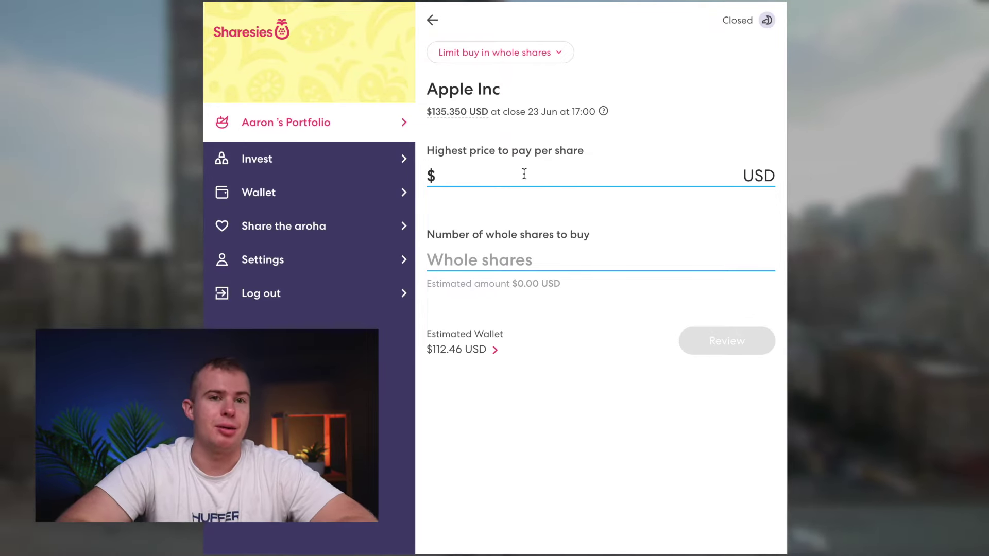
text(170)
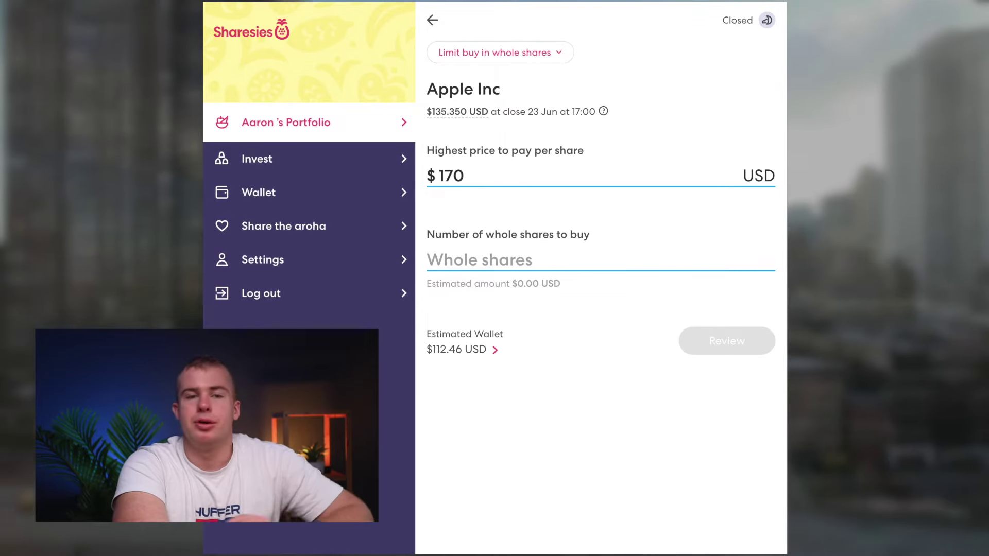
click(490, 259)
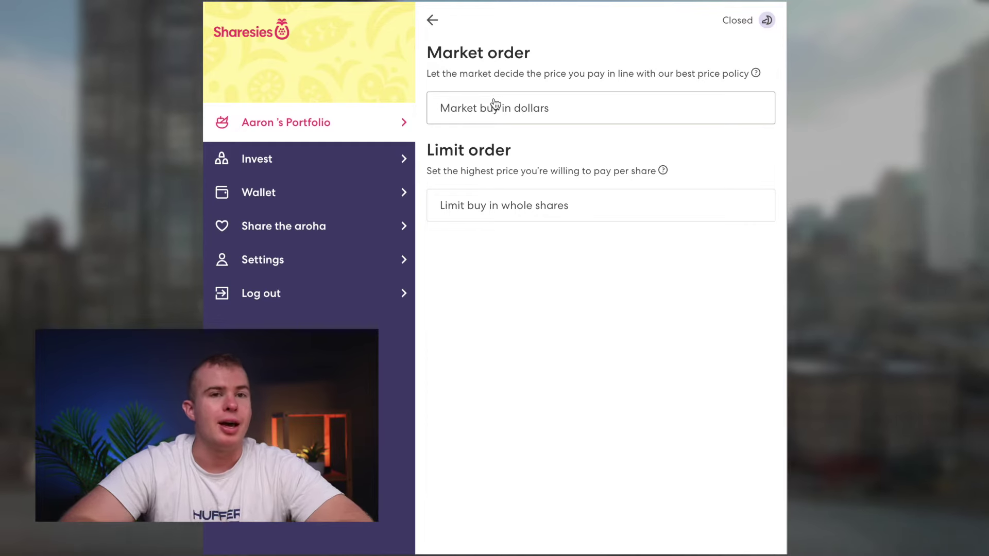
Place a market buy in dollars for Apple Inc with an order amount of 10 USD
click(496, 105)
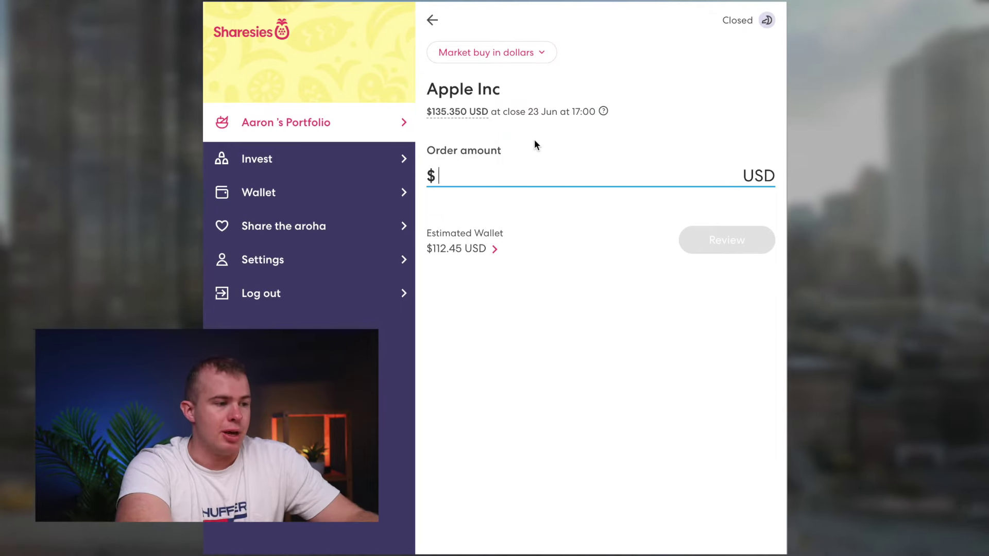
text(10)
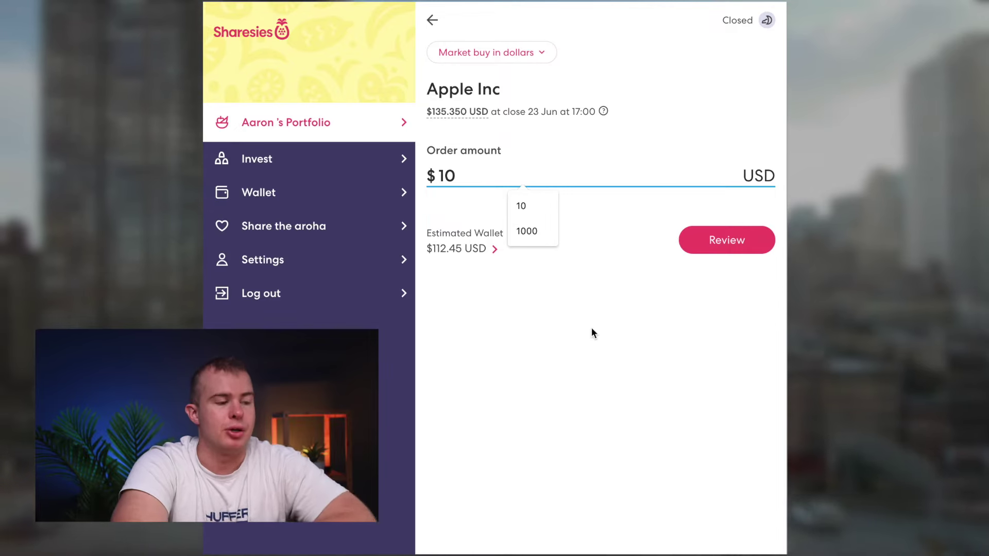
click(593, 329)
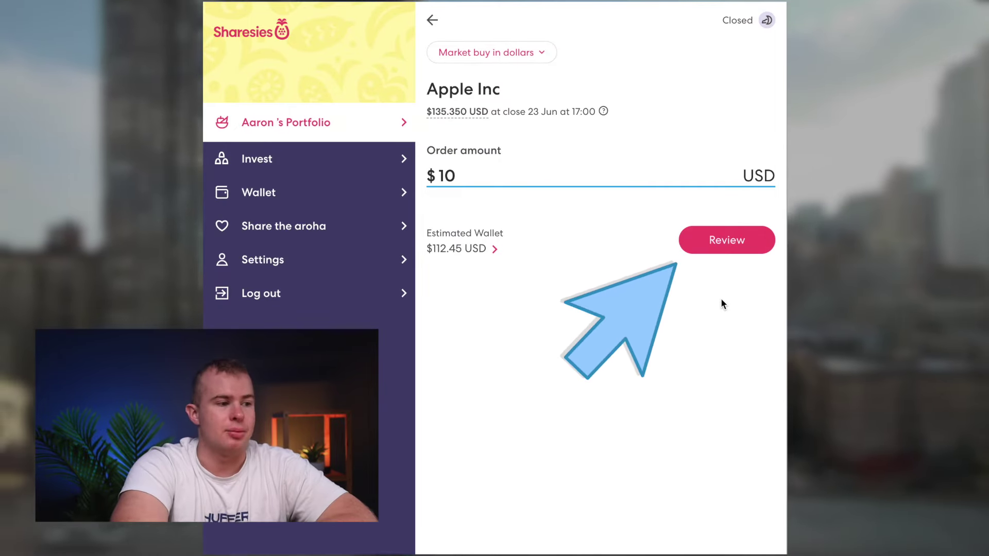
click(719, 242)
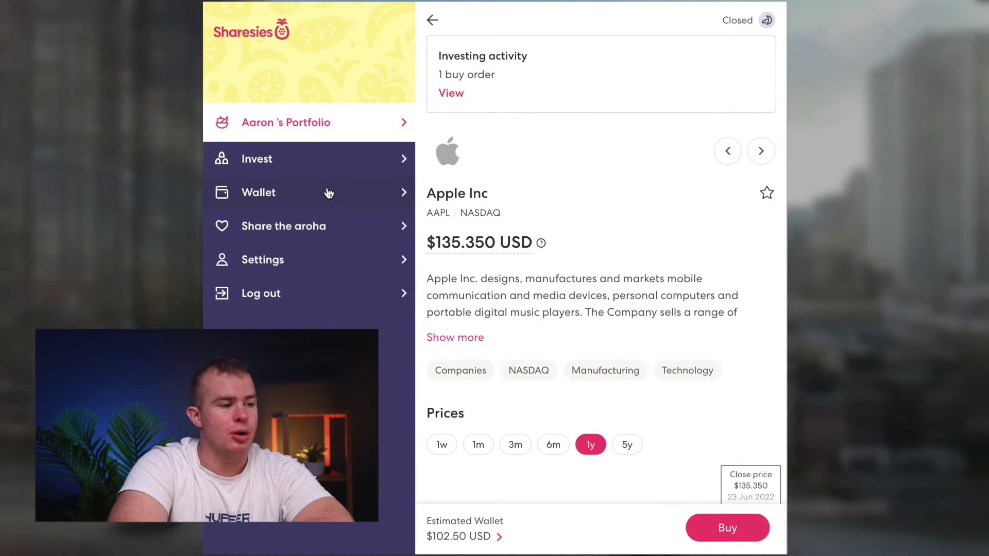
Check the wallet's NZD and USD balances, view the money exchange form and return to the wallet options
click(328, 193)
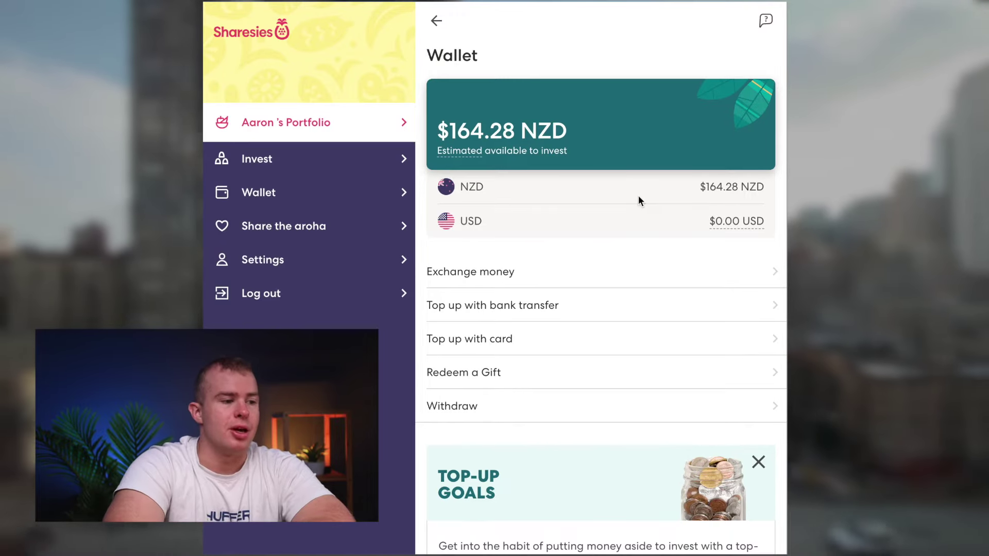
scroll(615, 233, down, 1)
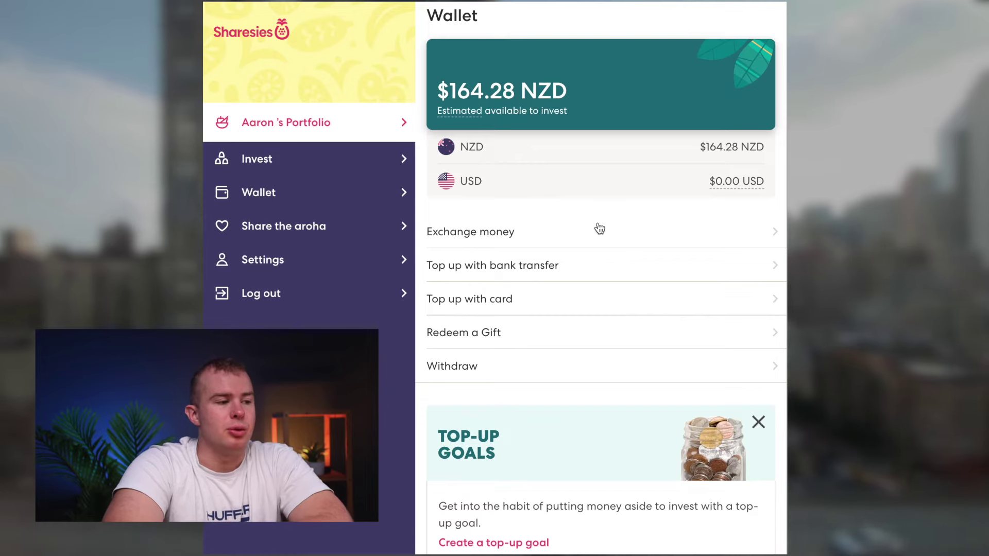
click(598, 222)
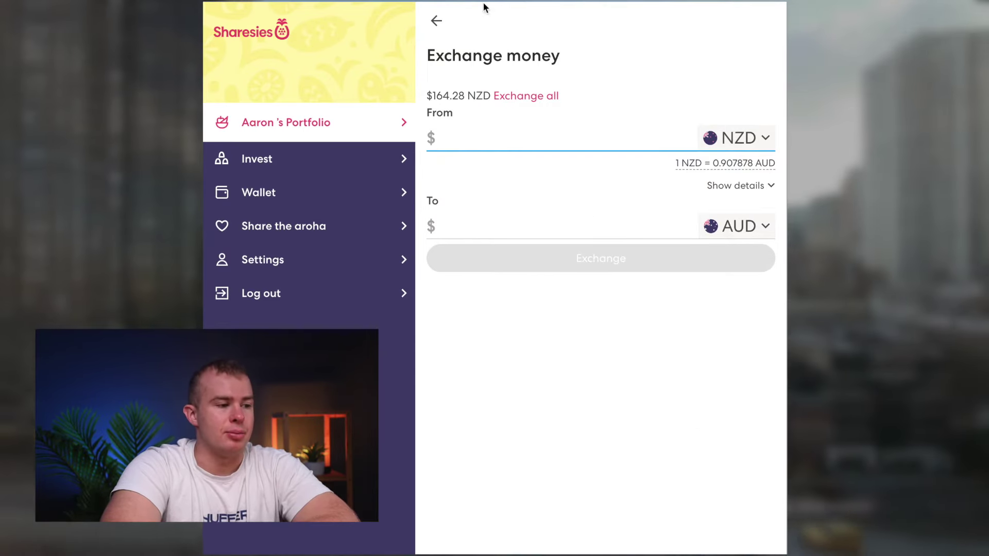
click(435, 23)
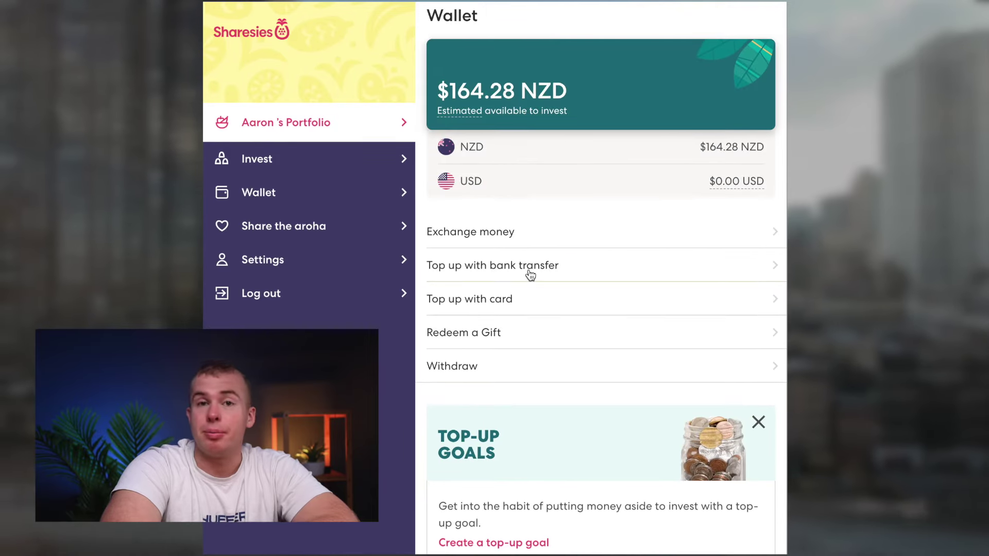
scroll(531, 273, down, 1)
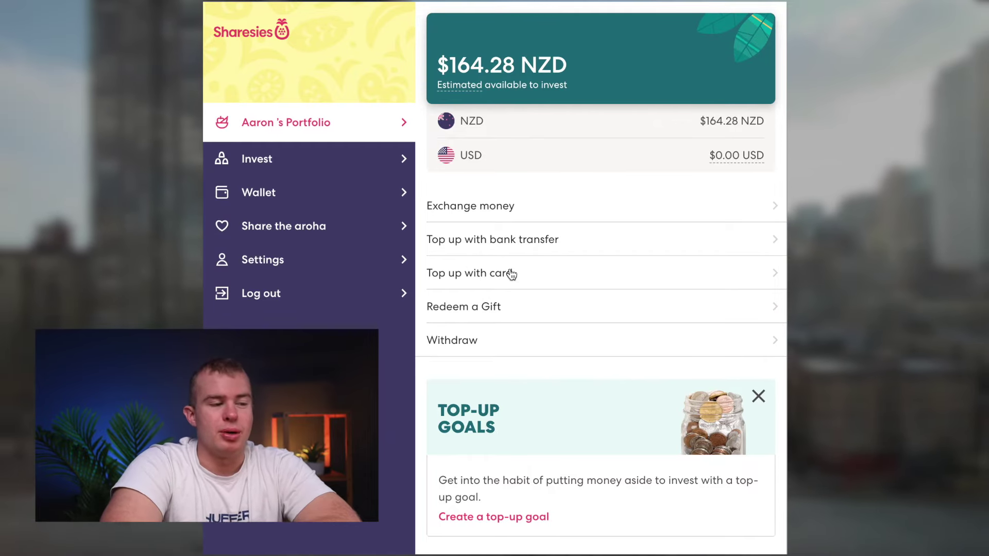
View the wallet's card top-up and withdrawal forms, return to the wallet and open the settings
click(475, 280)
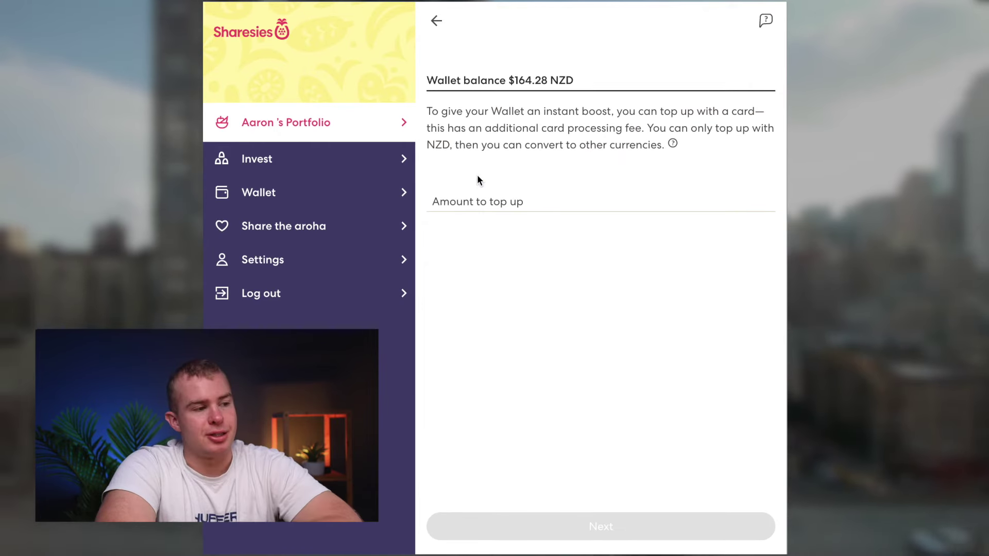
click(437, 23)
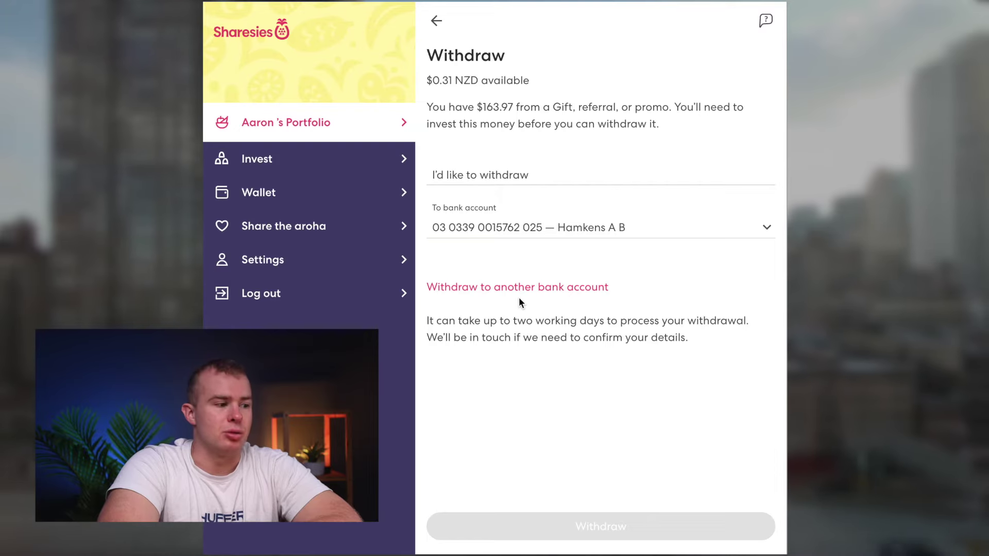
click(360, 199)
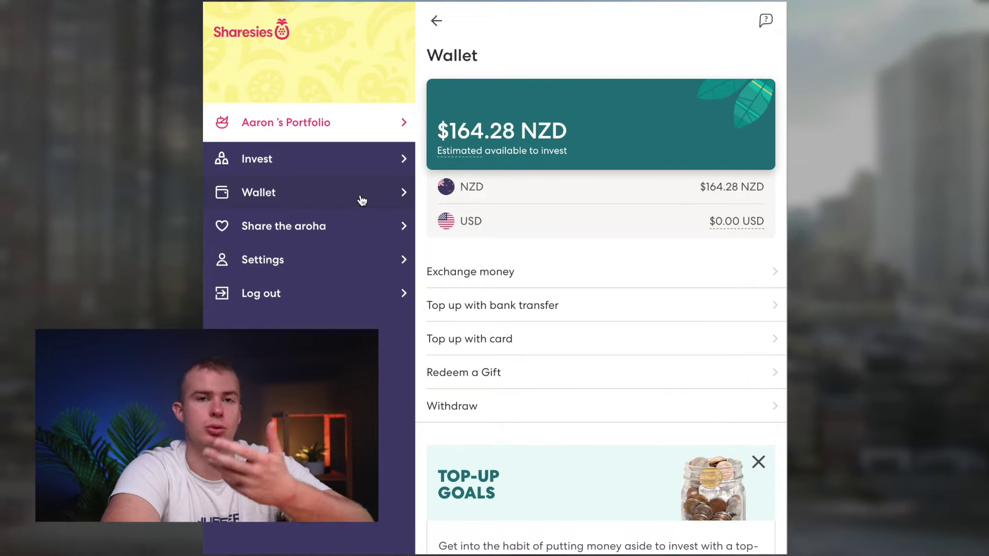
click(269, 259)
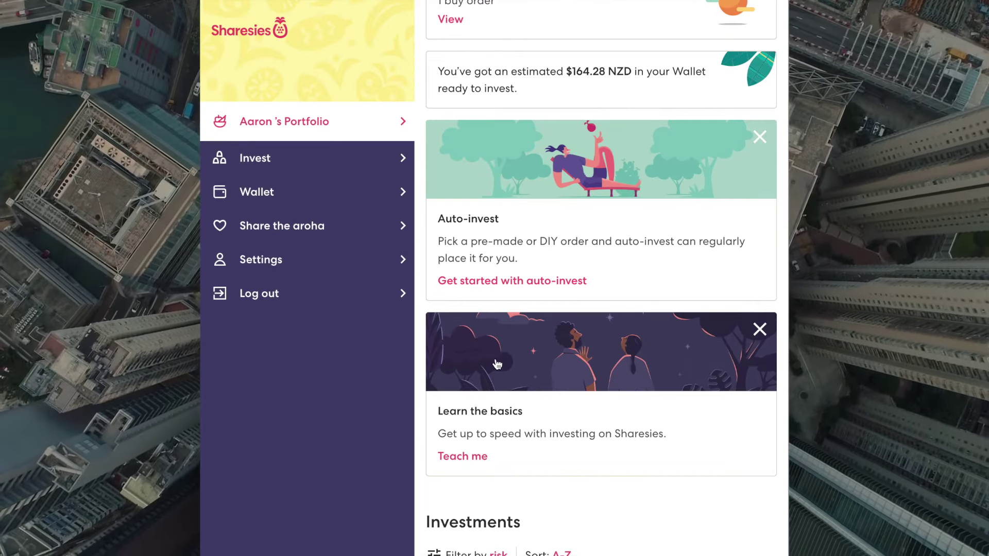
Open the Learn the basics guides and look through the topics listed under The basics
click(498, 365)
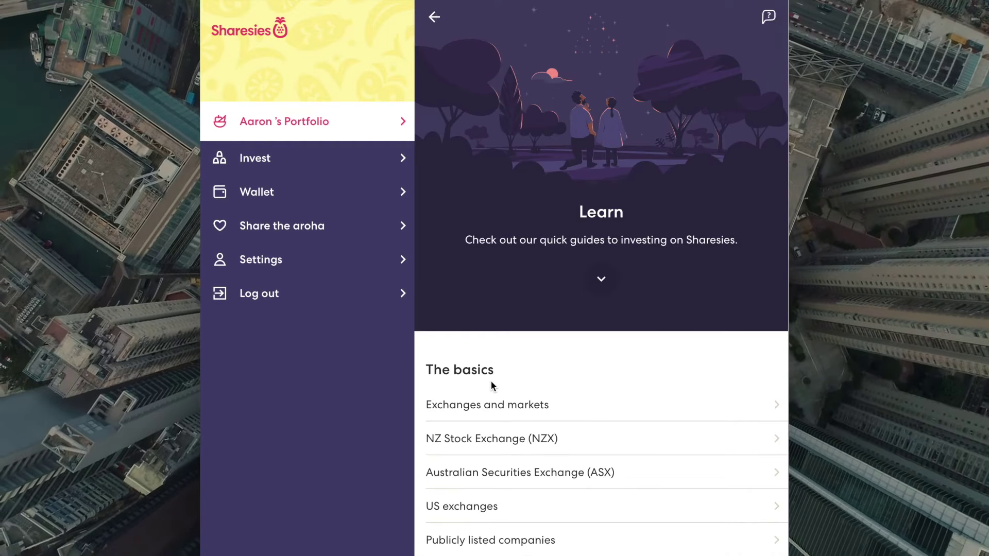
scroll(560, 364, down, 2)
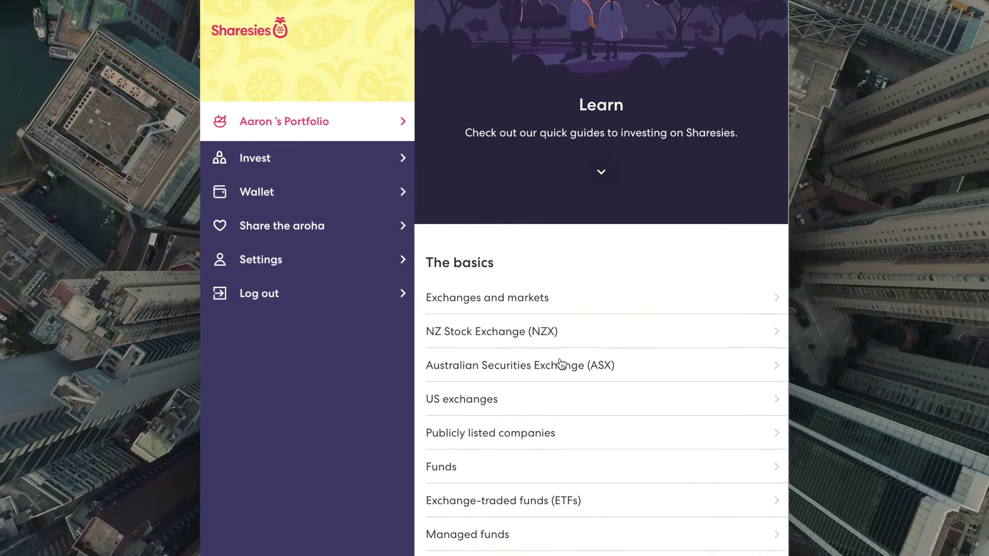
scroll(561, 364, down, 3)
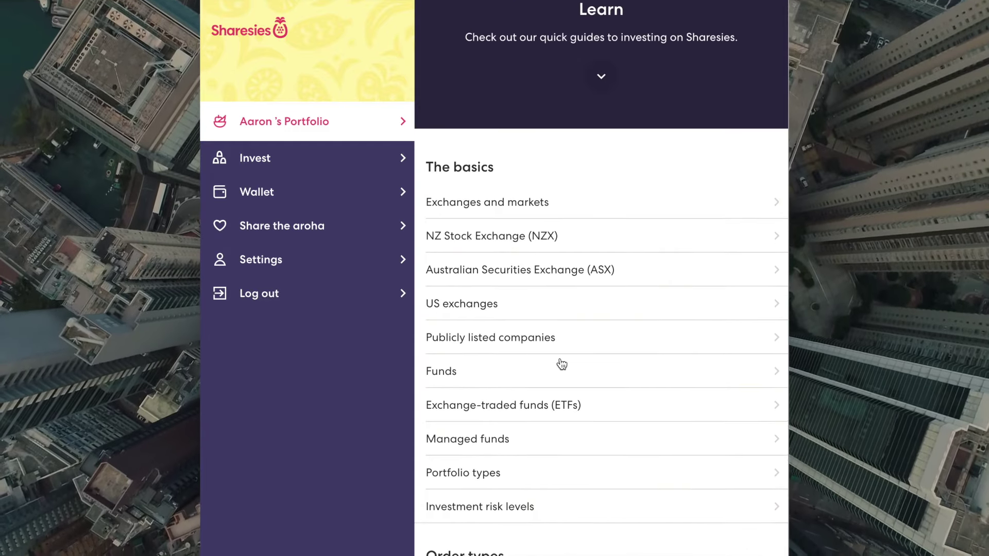